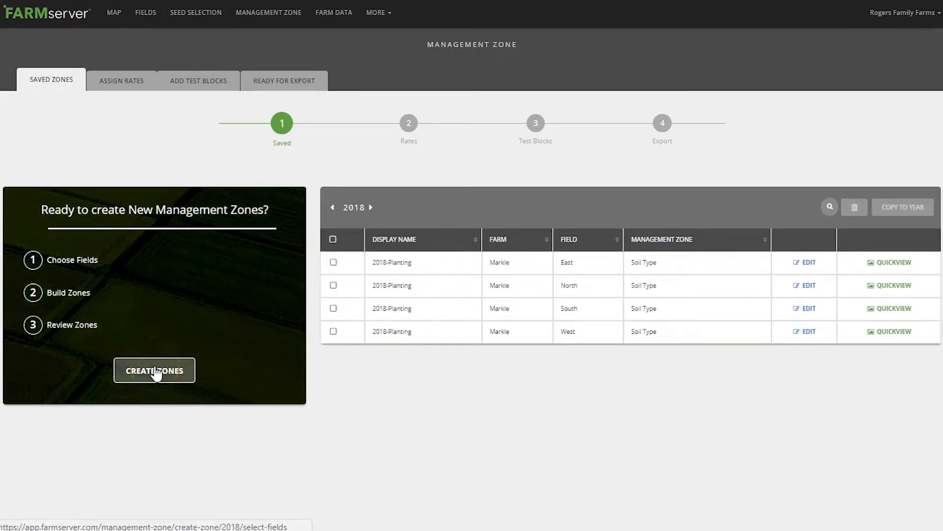
# - Start creating new 2018 management zones and select the House-South field of the Craig farm for them
pyautogui.click(155, 372)
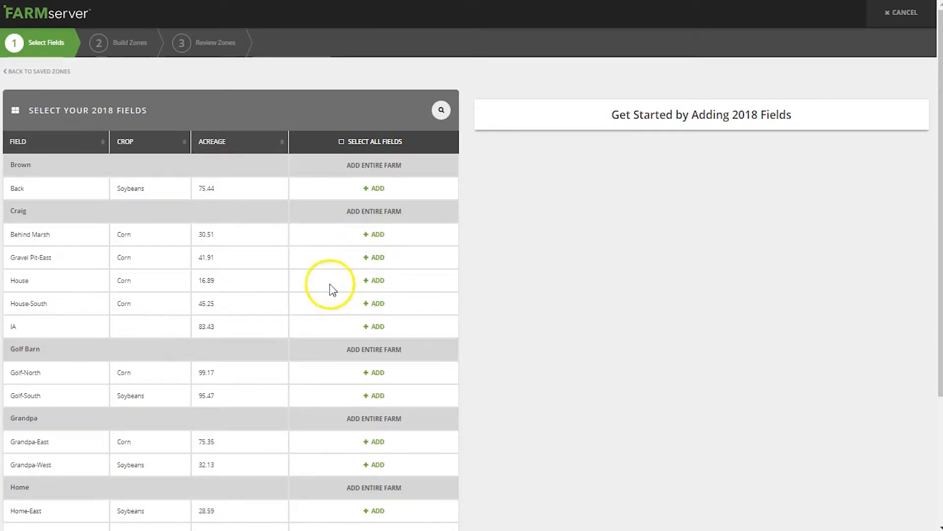
pyautogui.scroll(-3, 252, 283)
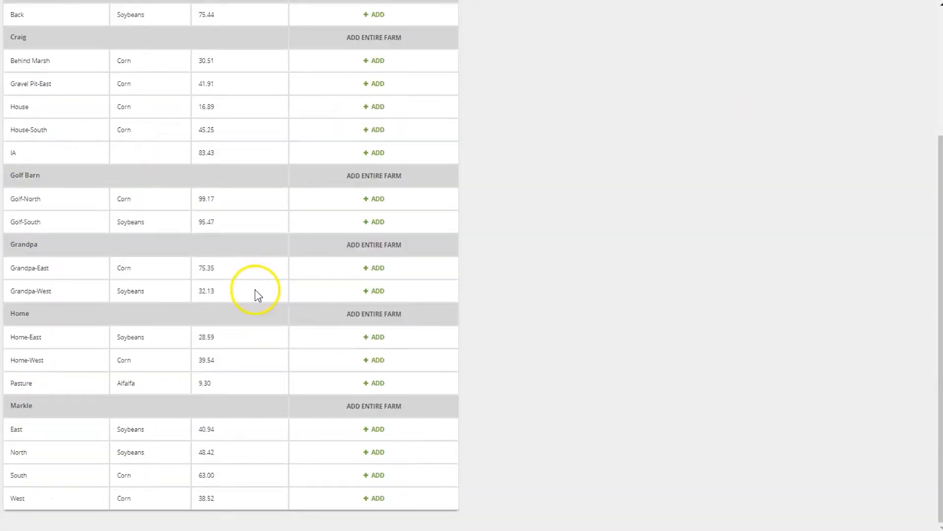
pyautogui.scroll(3, 255, 292)
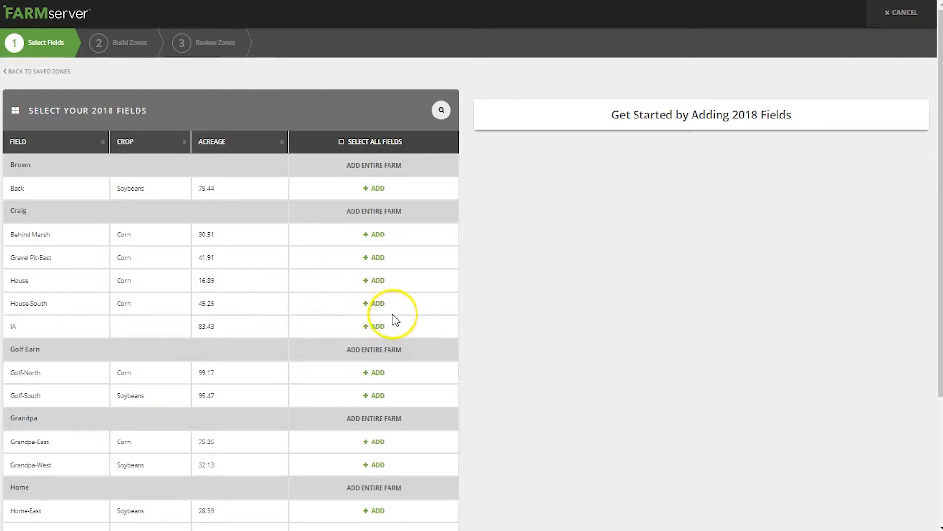
pyautogui.click(379, 304)
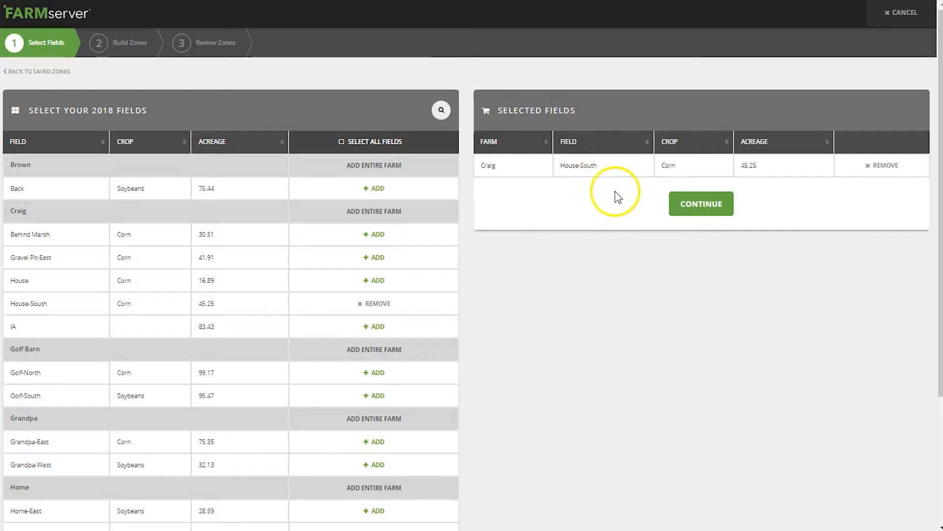
pyautogui.click(697, 207)
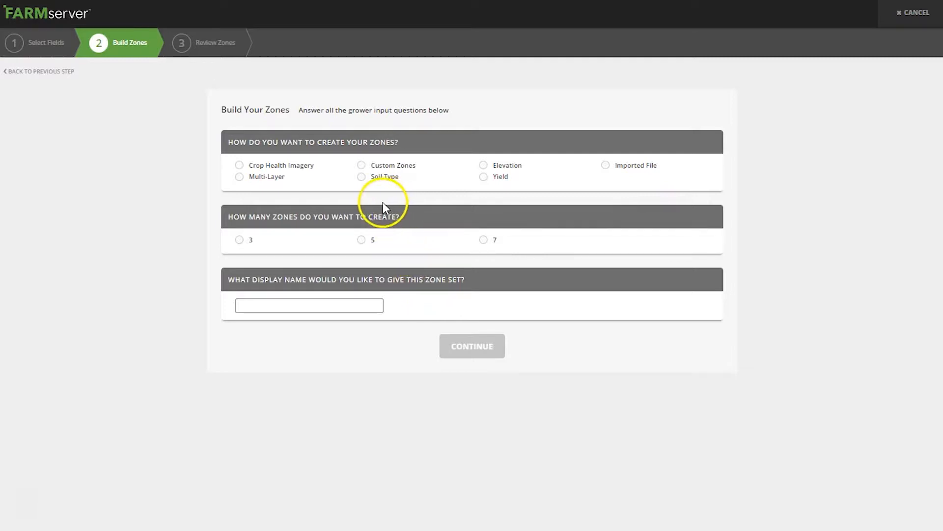
# - Build three zones based on Soil Type and name the zone set 2018-Planting
pyautogui.click(382, 180)
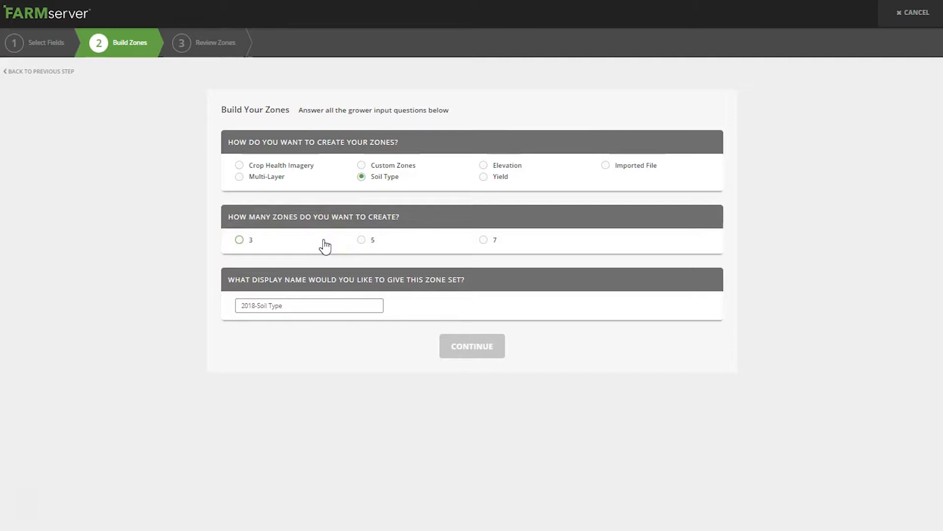
pyautogui.click(240, 240)
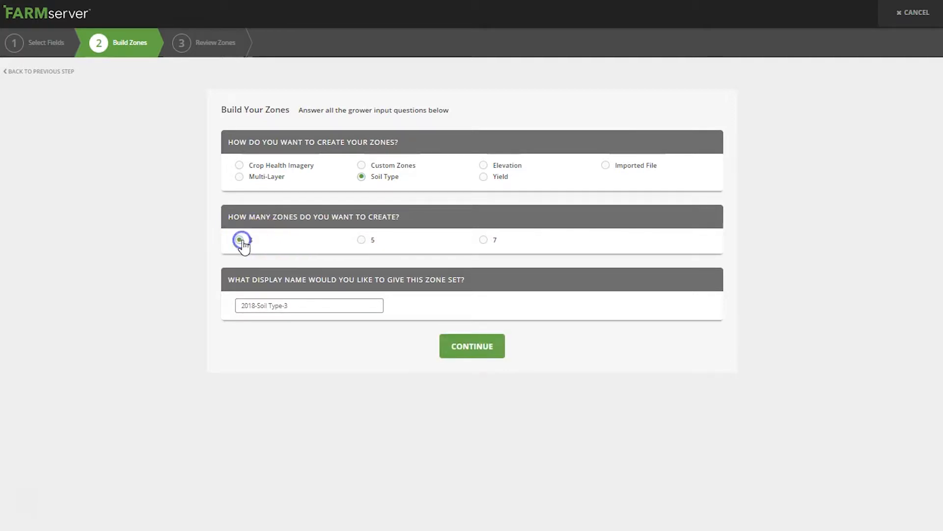
pyautogui.click(291, 309)
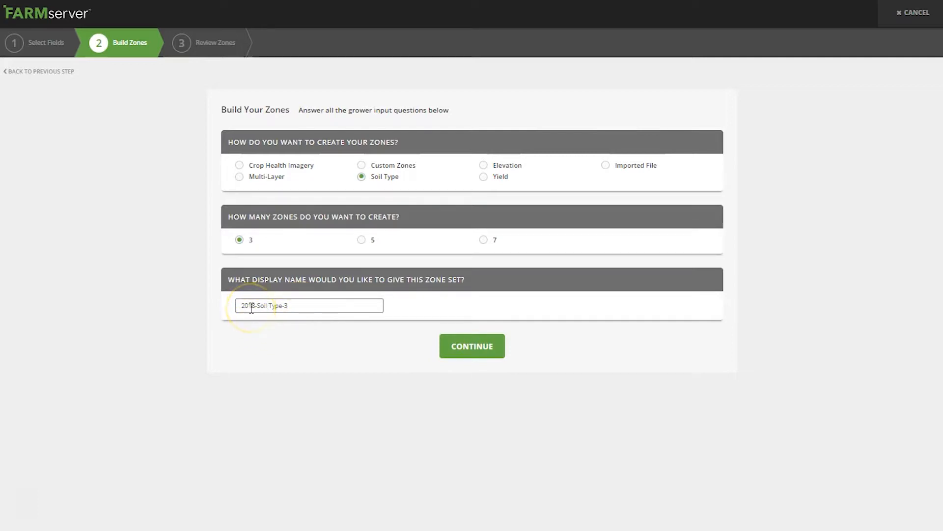
pyautogui.click(286, 305)
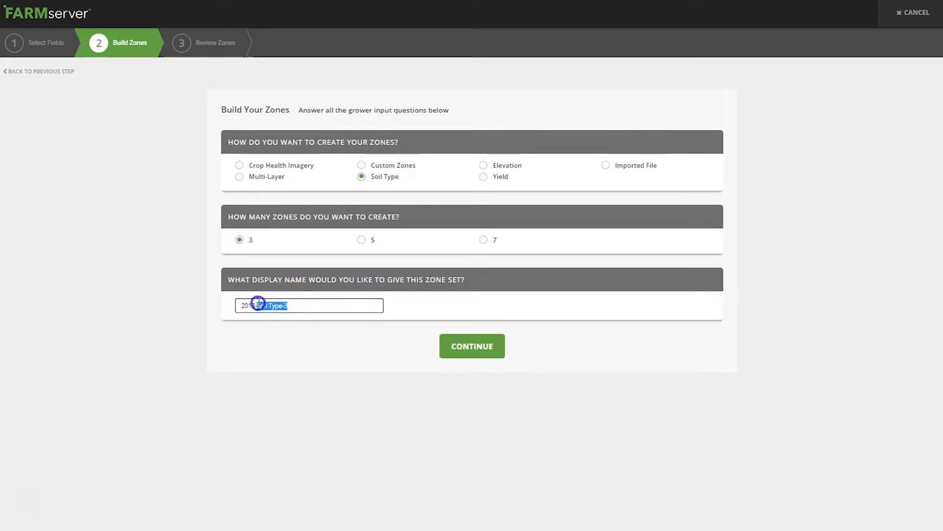
pyautogui.press('BackSpace')
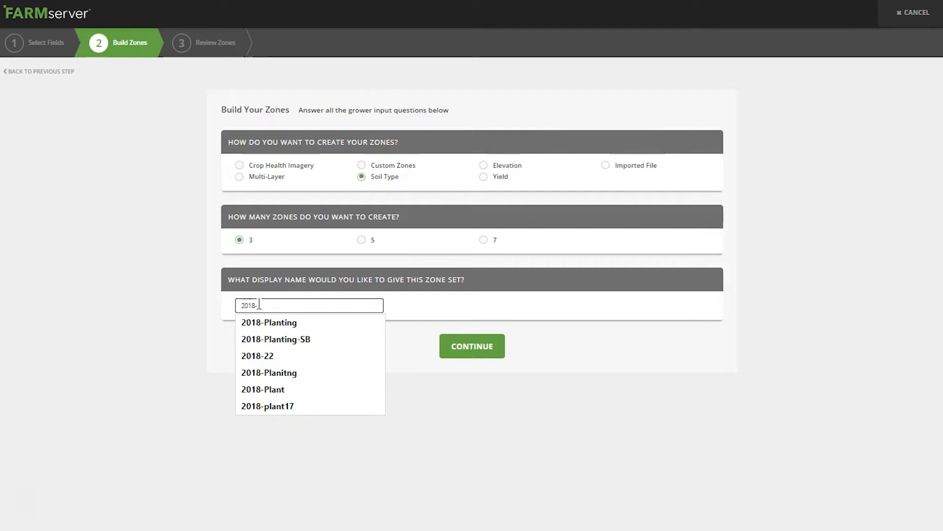
pyautogui.write('Planting')
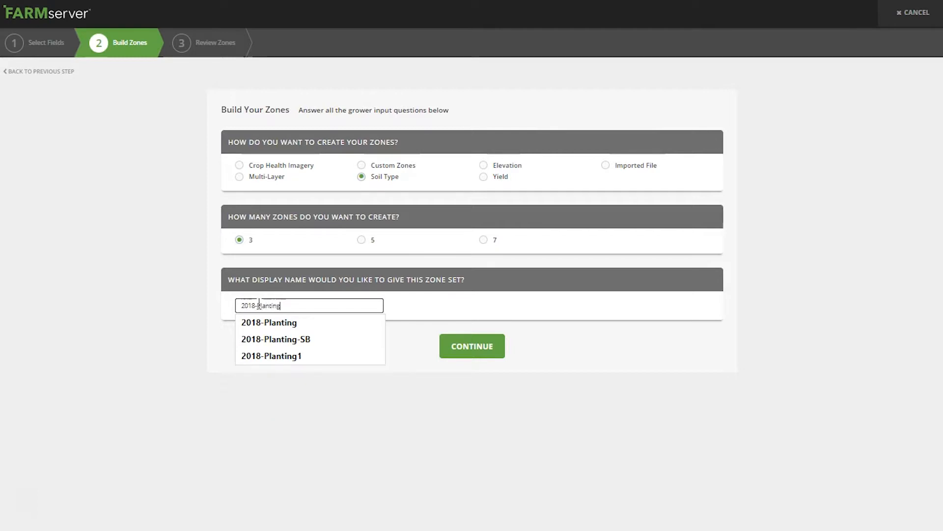
pyautogui.click(436, 405)
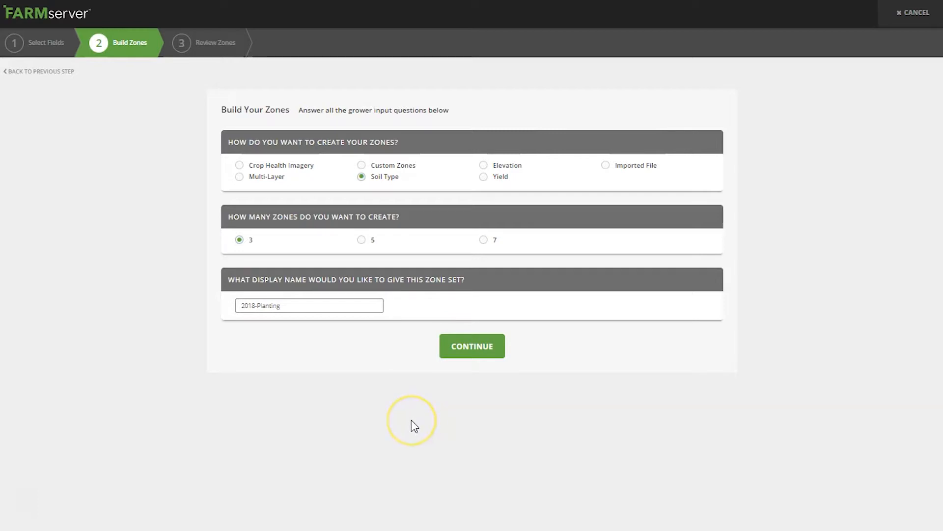
pyautogui.click(467, 350)
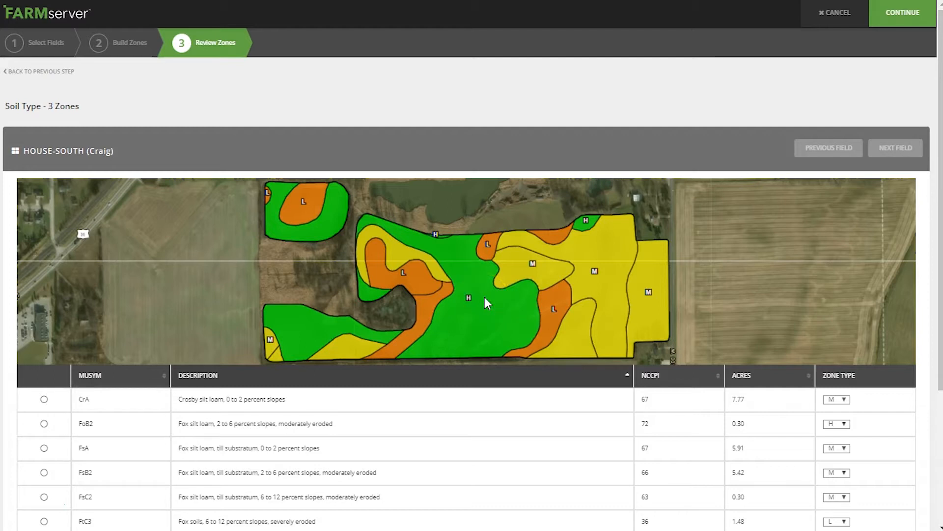
# - Set the zone type of the FoB2 Fox silt loam soil to L
pyautogui.scroll(-3, 444, 337)
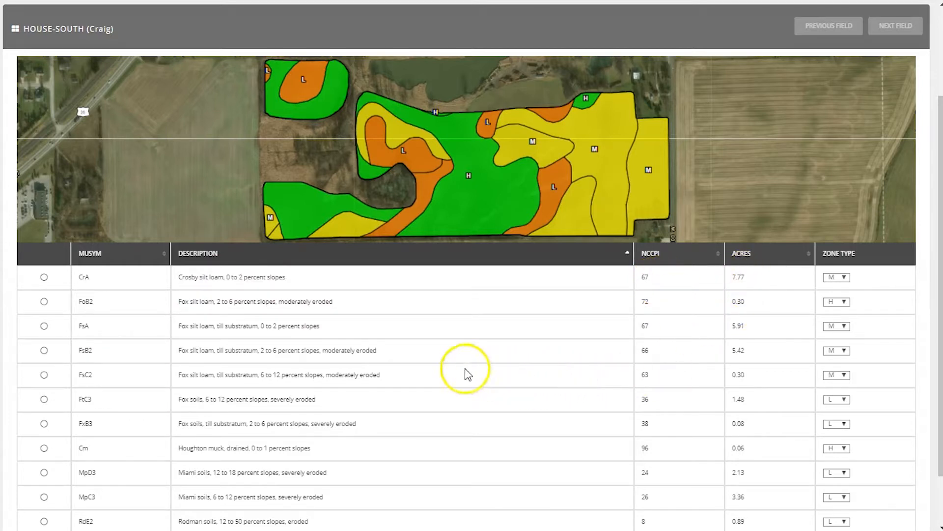
pyautogui.click(45, 302)
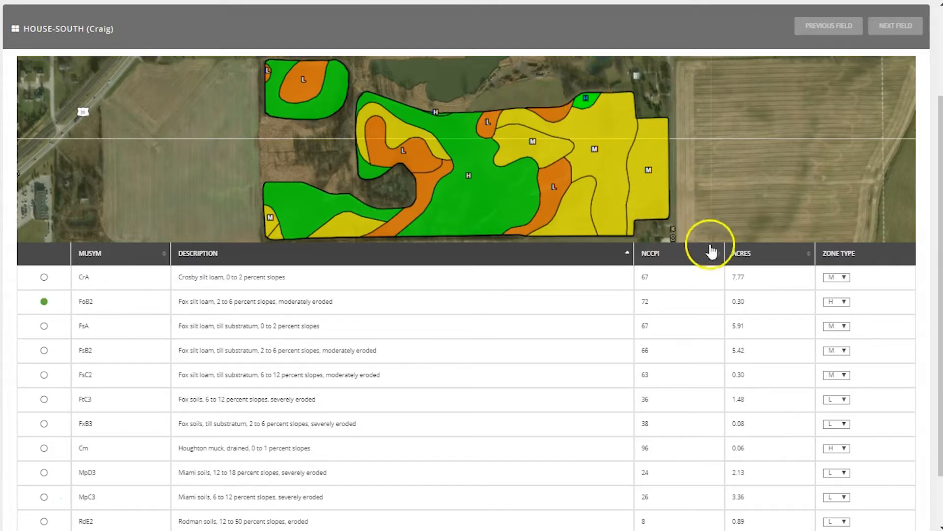
pyautogui.click(844, 302)
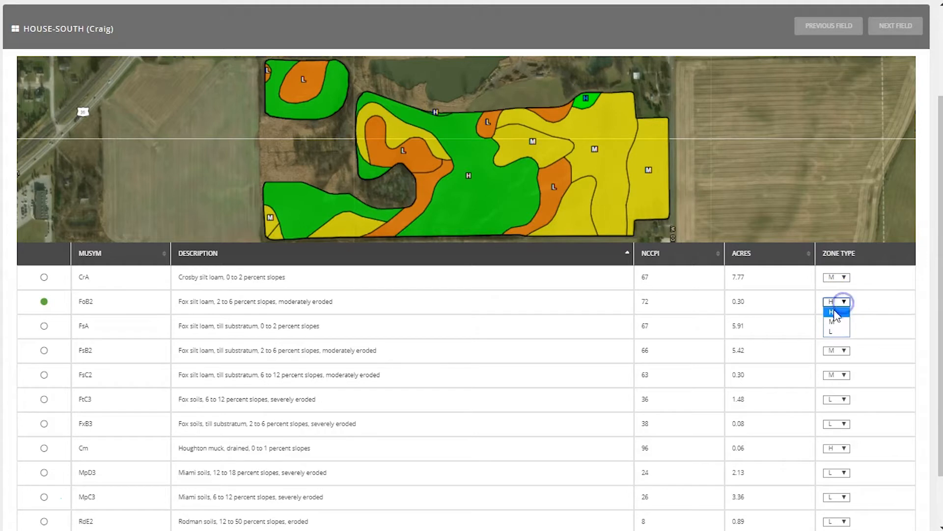
pyautogui.click(836, 318)
pyautogui.click(846, 302)
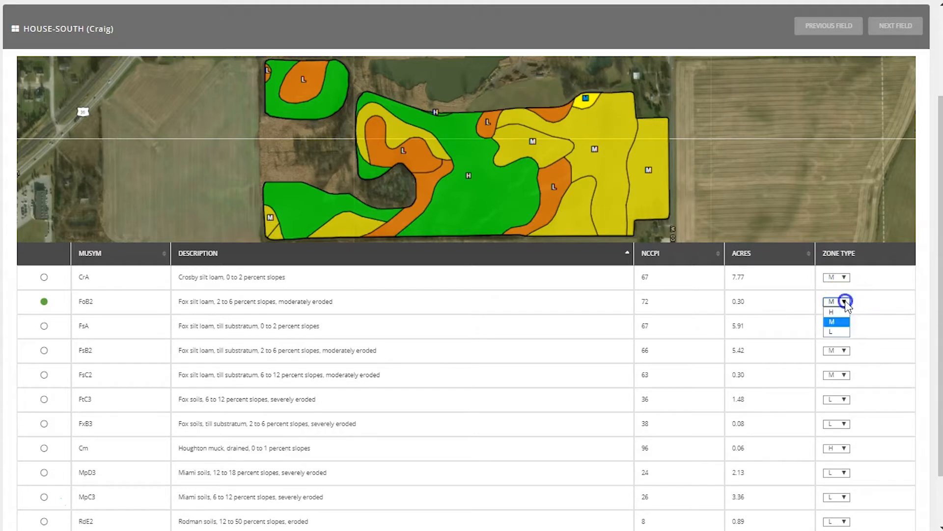
pyautogui.click(837, 329)
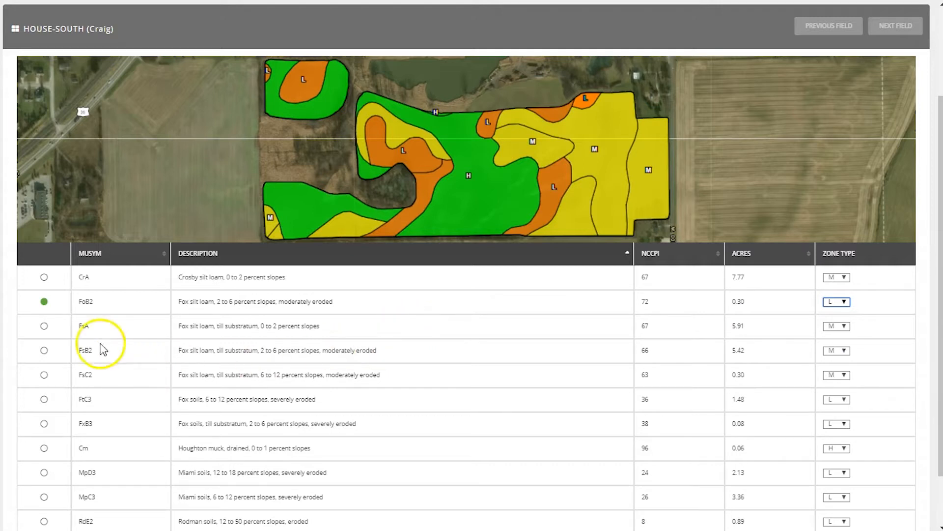
# - Highlight the FsB2 soil on the field map, and proceed to the zone editing map
pyautogui.click(44, 350)
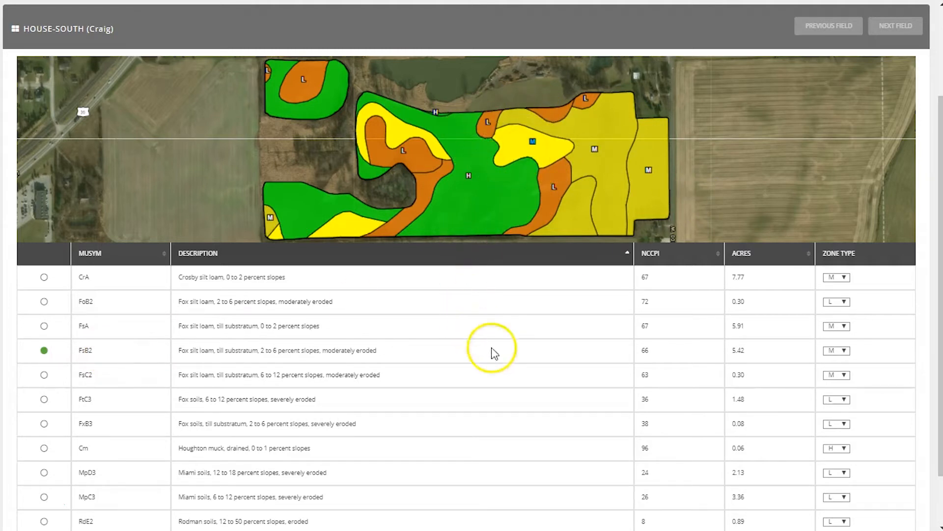
pyautogui.scroll(2, 506, 362)
pyautogui.scroll(1, 506, 344)
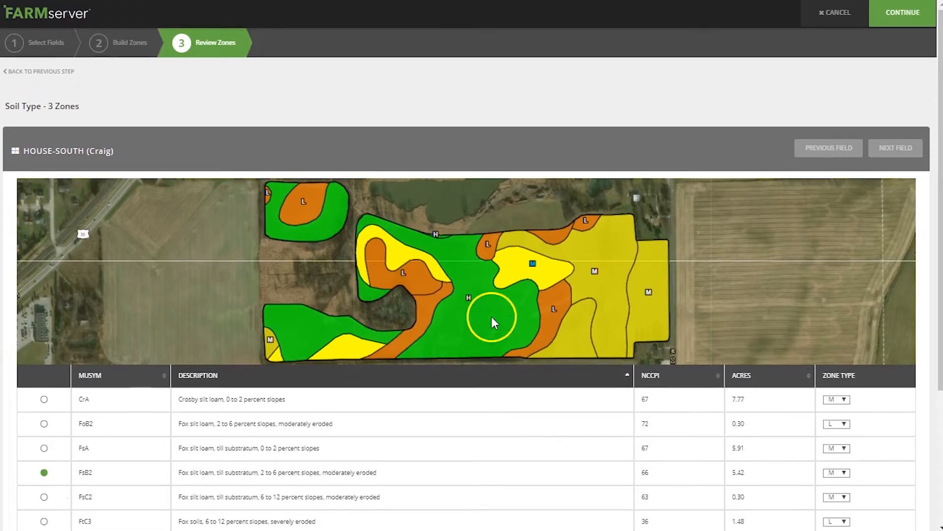
pyautogui.click(900, 15)
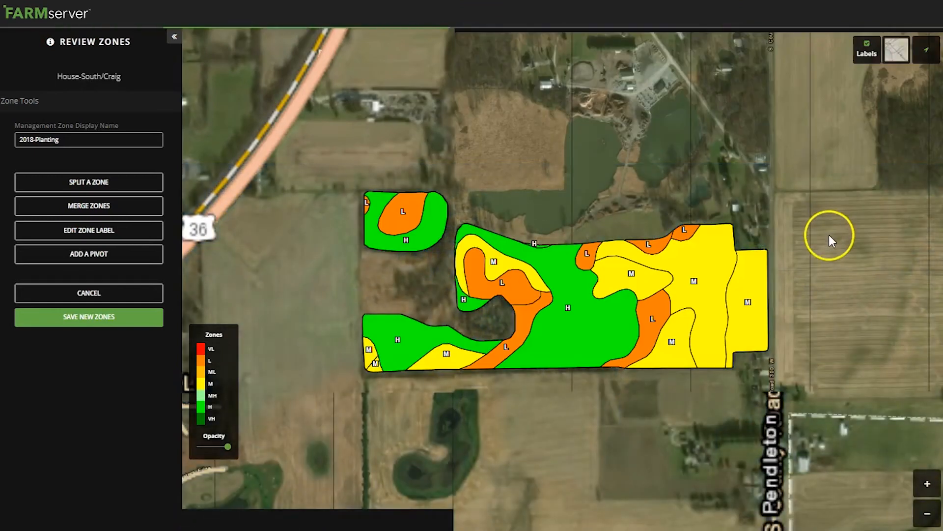
# - Split the central and large eastern M zones with one horizontal line from the H zone to the easternmost M zone
pyautogui.click(117, 207)
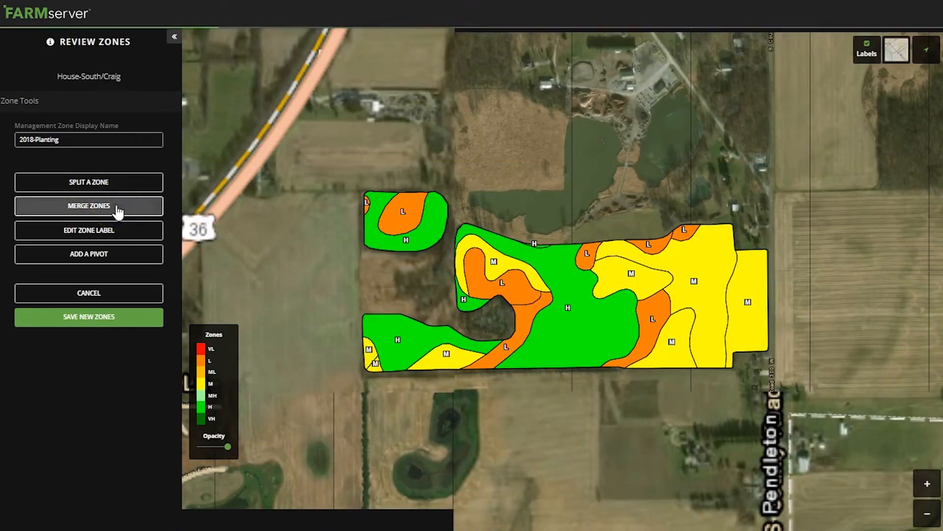
pyautogui.click(117, 190)
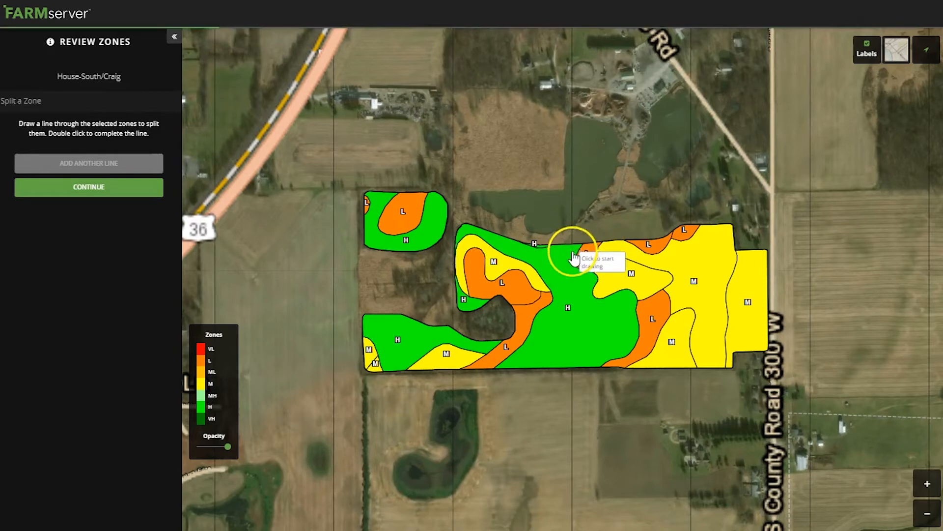
pyautogui.click(582, 282)
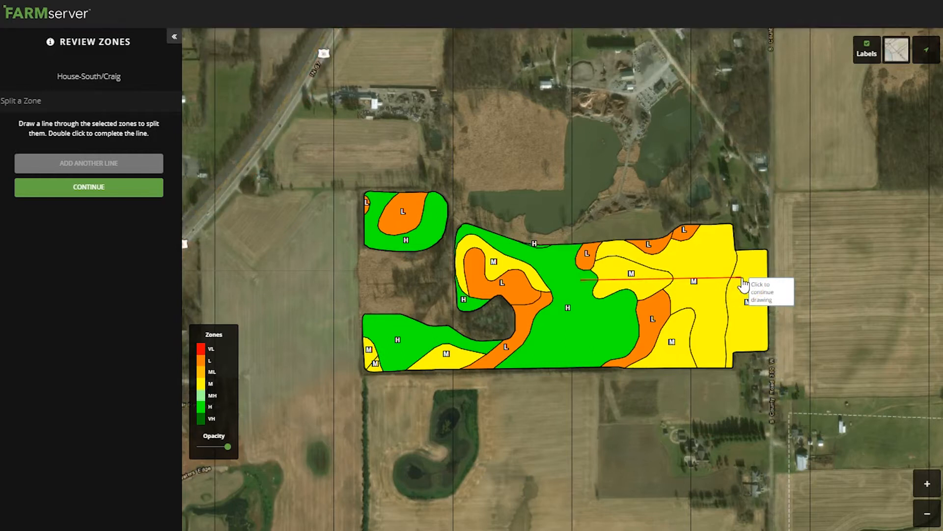
pyautogui.click(740, 279)
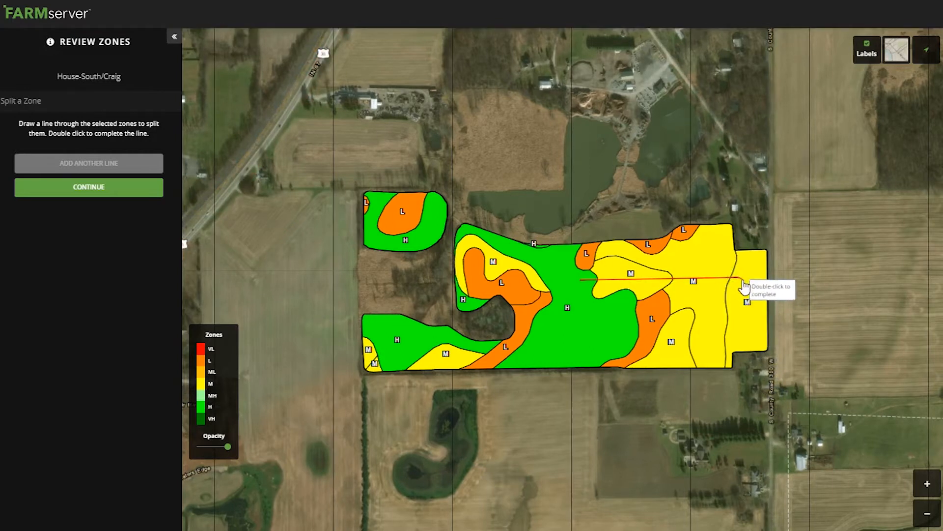
pyautogui.doubleClick(743, 279)
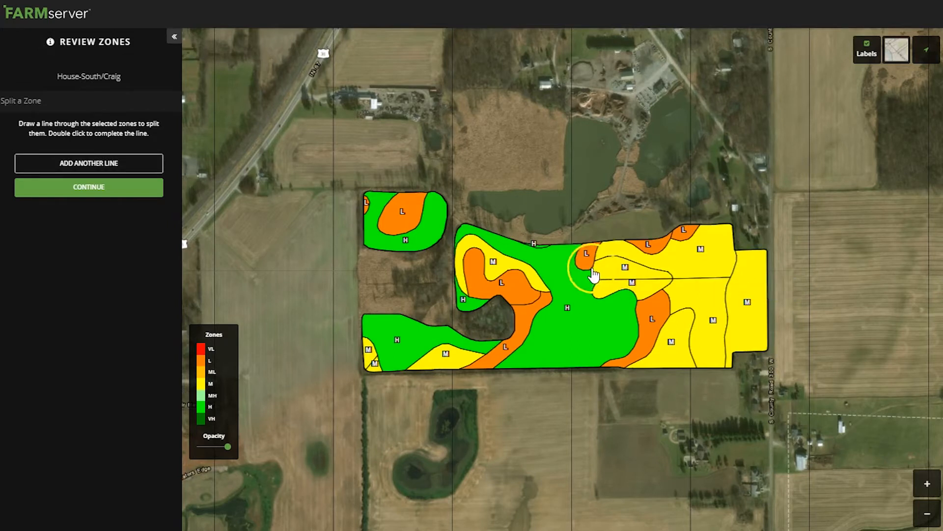
pyautogui.click(99, 188)
# - Merge the upper and lower halves of the large eastern M zone into one M zone
pyautogui.click(115, 204)
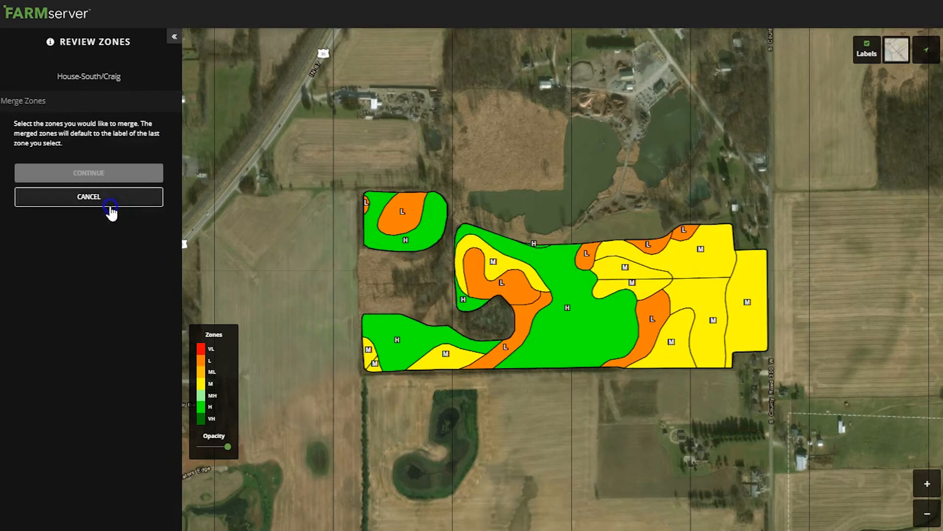
pyautogui.click(700, 257)
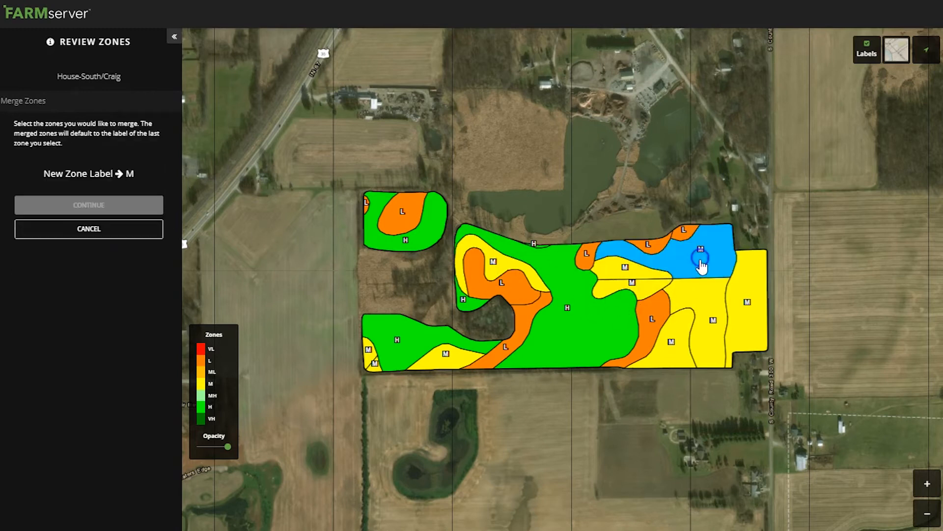
pyautogui.click(696, 301)
pyautogui.click(88, 205)
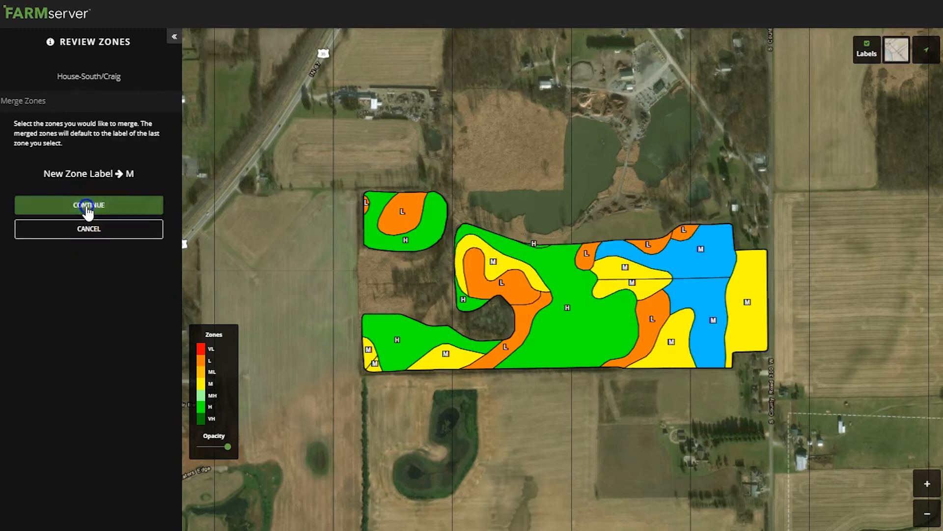
pyautogui.click(85, 206)
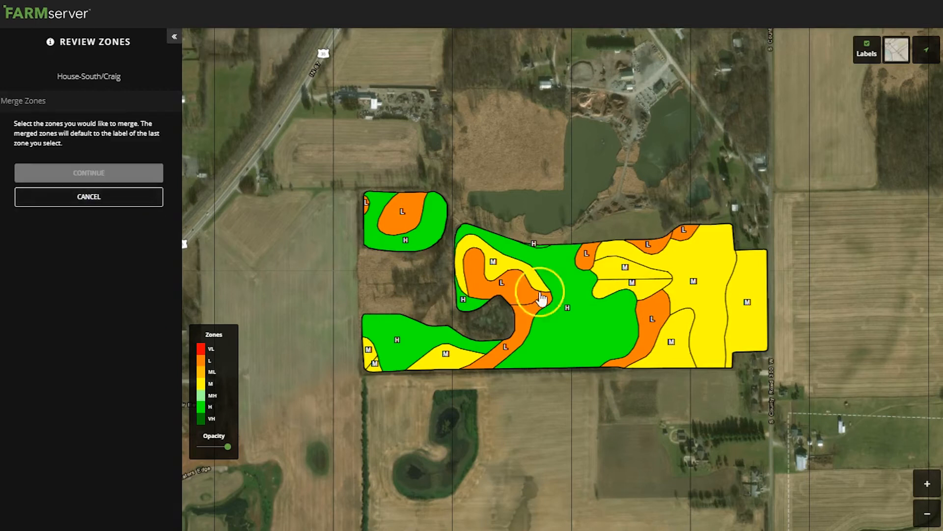
# - Merge the two halves of the smaller central M zone back into one M zone
pyautogui.click(618, 272)
pyautogui.click(612, 292)
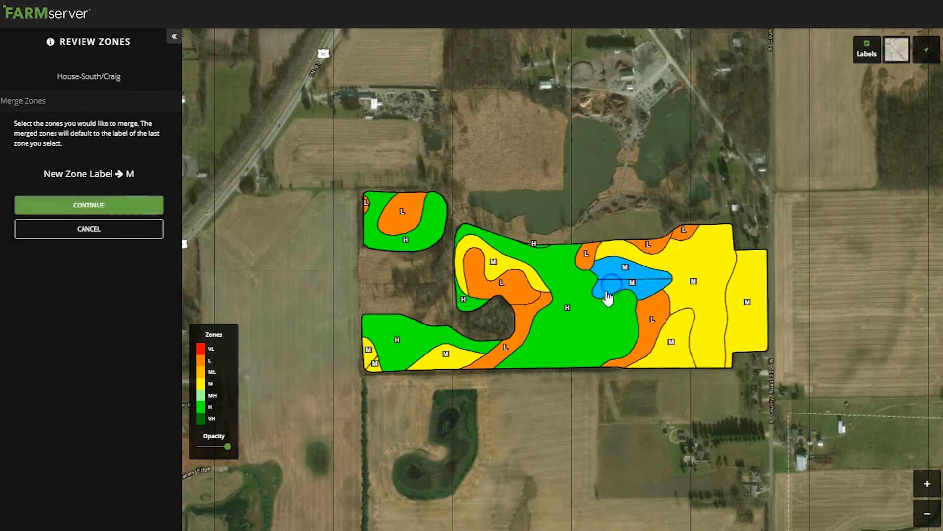
pyautogui.click(84, 204)
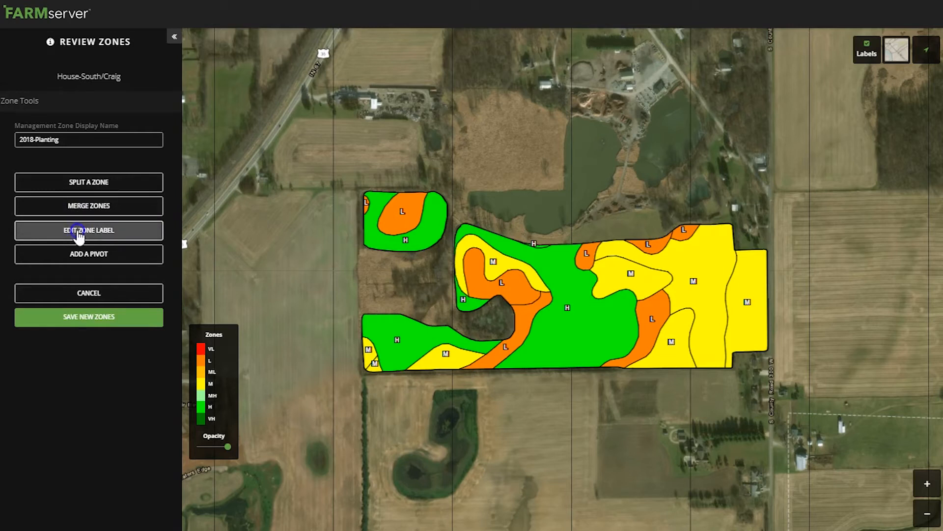
# - Change the label of the large L zone in the separate northwest block to M and save the new zones
pyautogui.click(79, 234)
pyautogui.click(411, 224)
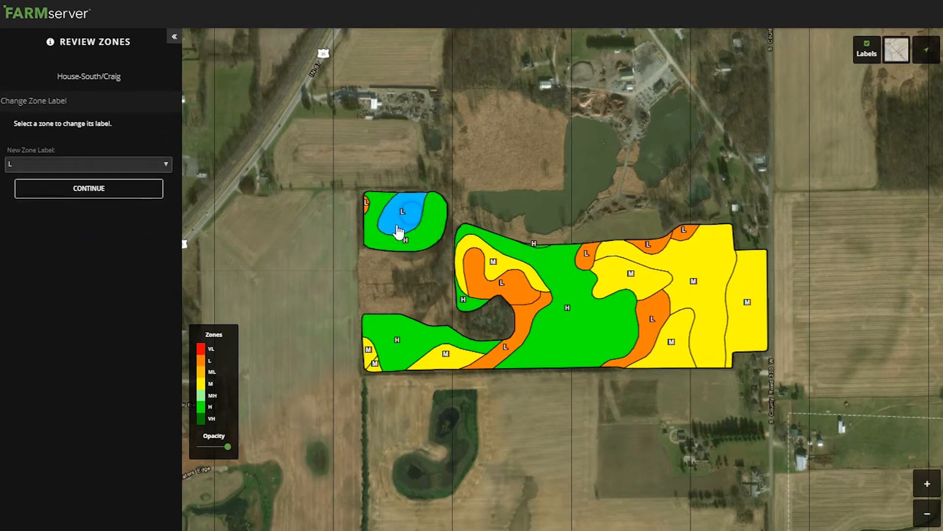
pyautogui.click(10, 164)
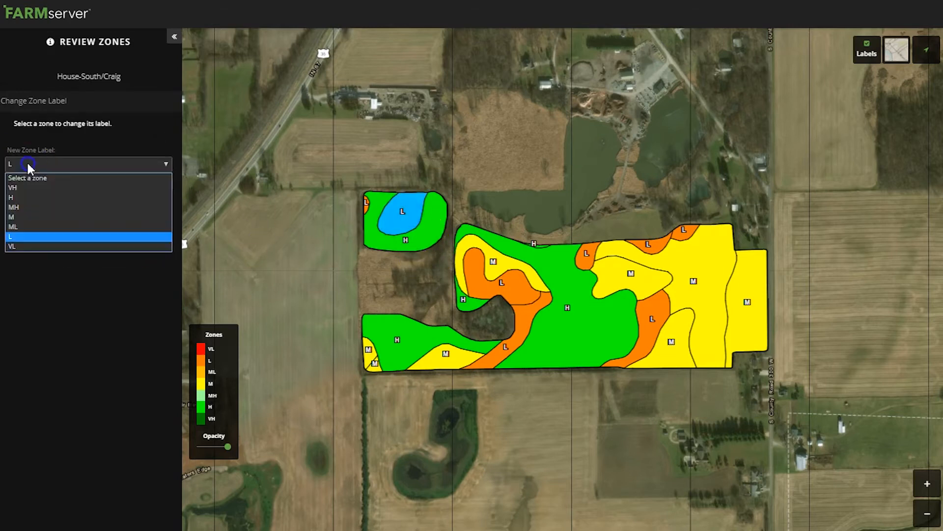
pyautogui.click(22, 217)
pyautogui.click(70, 202)
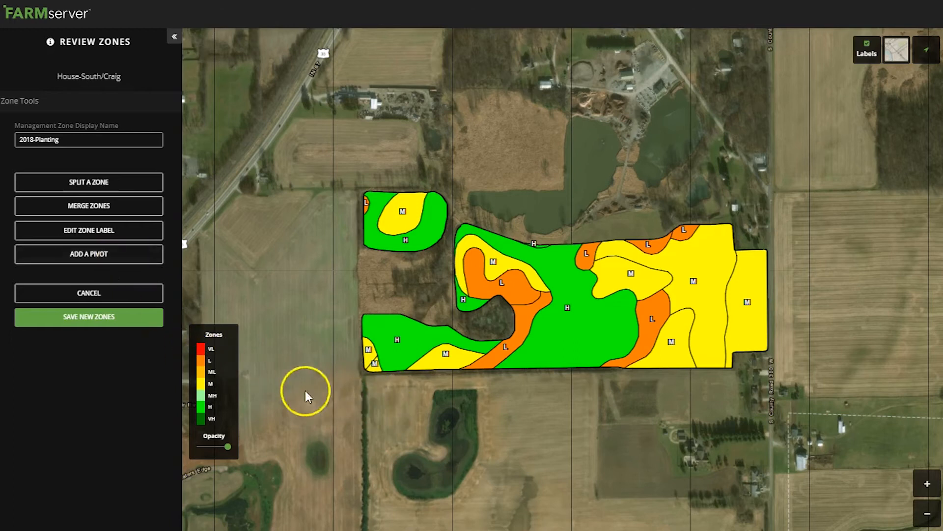
pyautogui.click(92, 321)
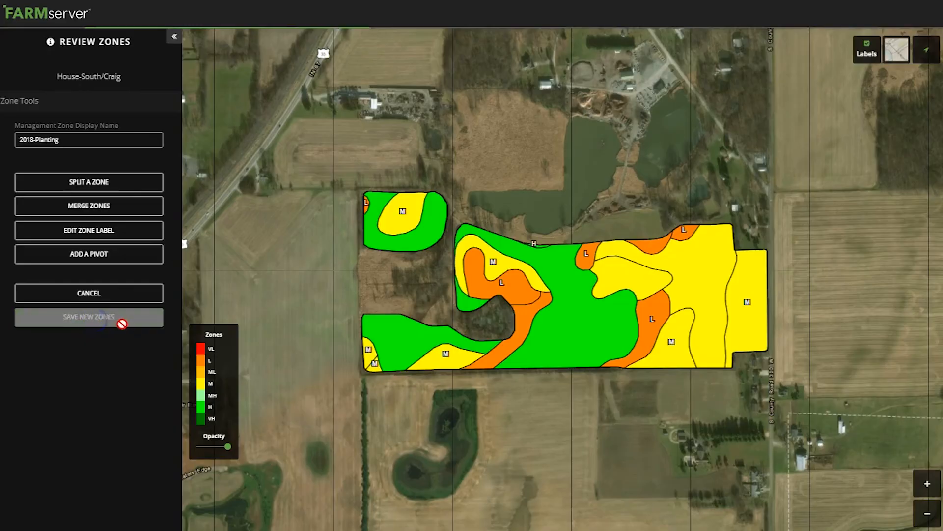